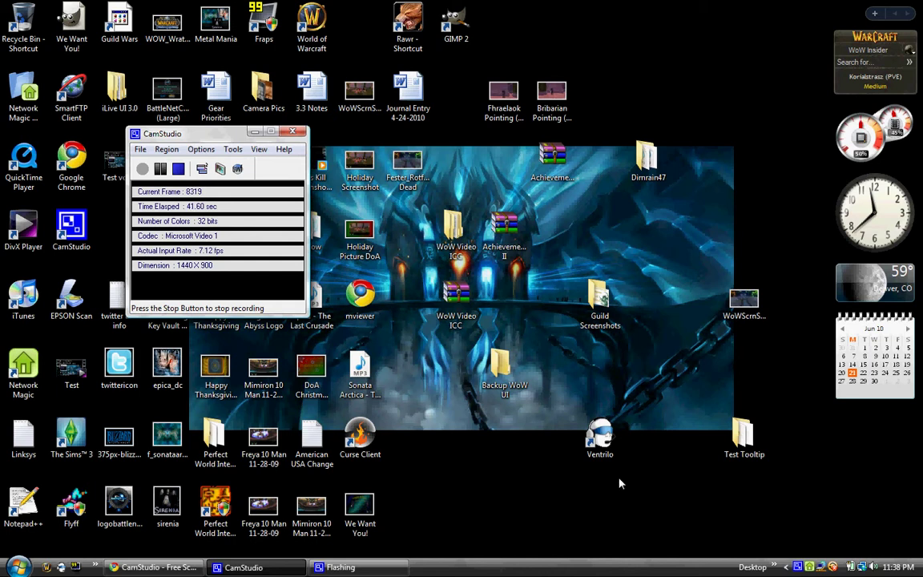
- Launch the Ventrilo client from its desktop shortcut
left_click_drag(562, 391, 646, 496)
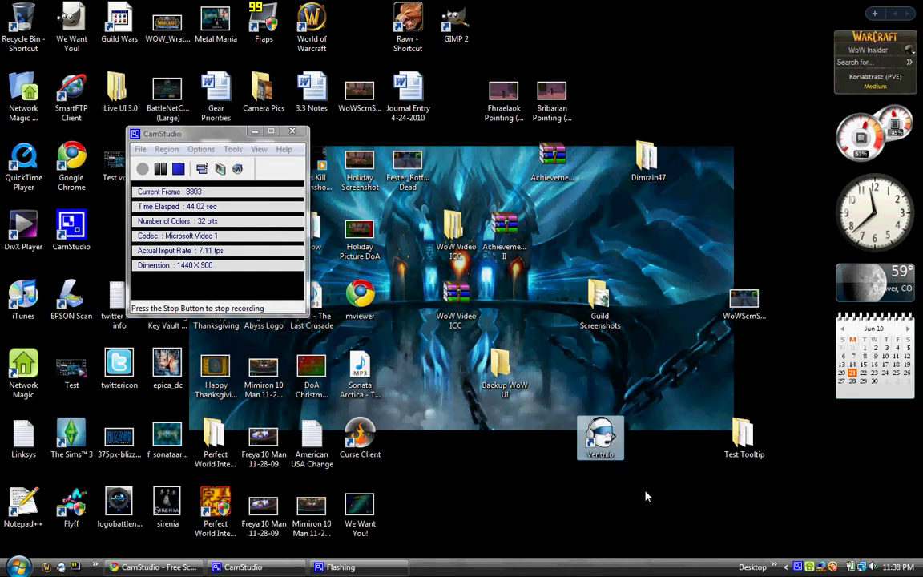
double_click(581, 460)
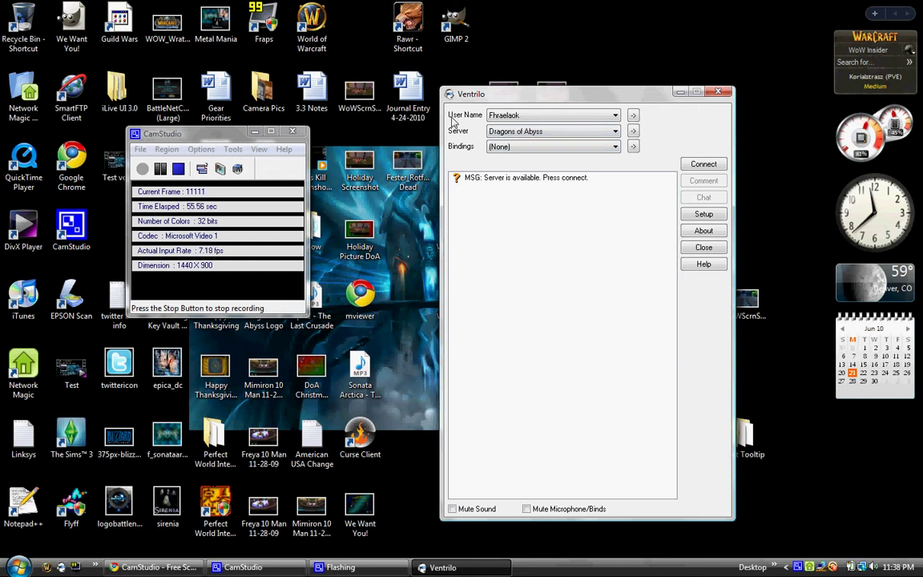
- Delete the old Fhraelaok user, create a new Fhraelaok user, and select it as the user name
left_click(633, 118)
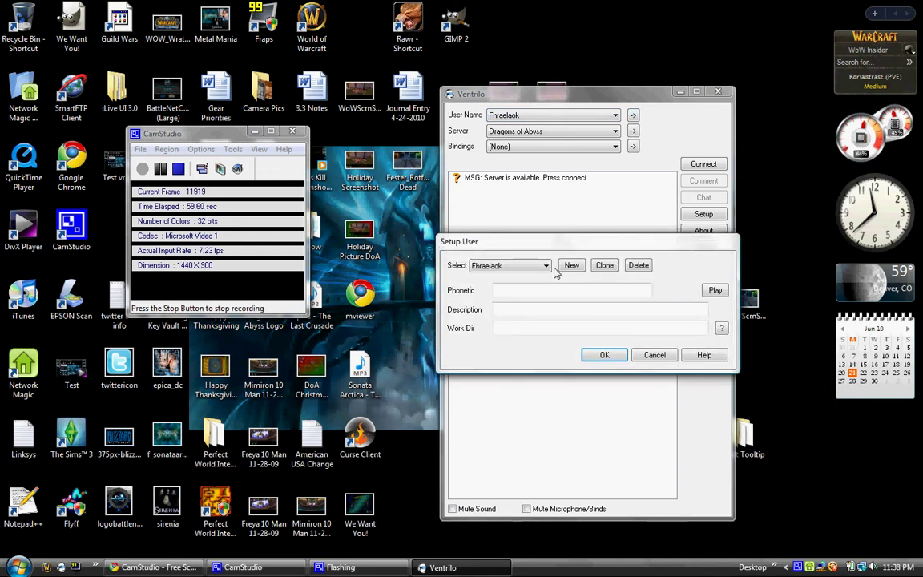
left_click(635, 266)
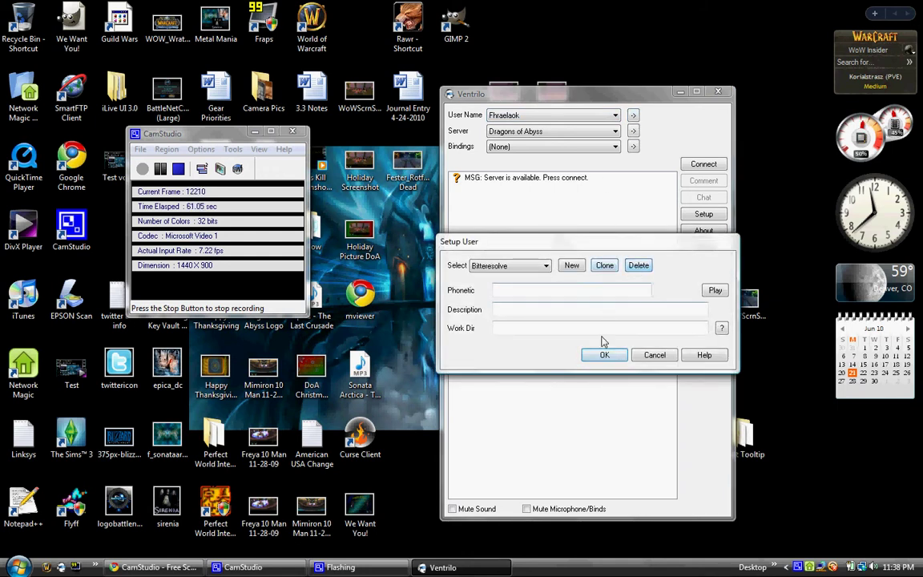
left_click(572, 266)
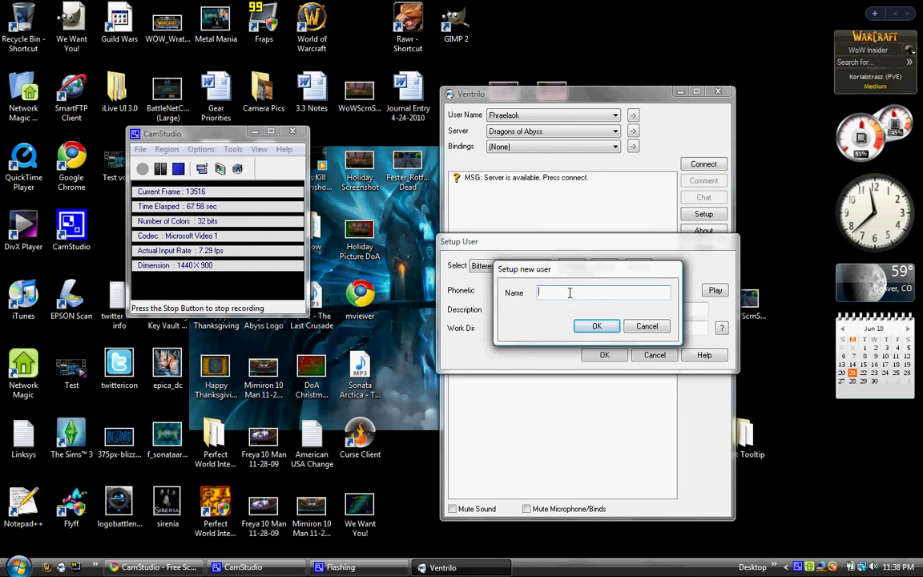
type("Fhraelaok")
key("Return")
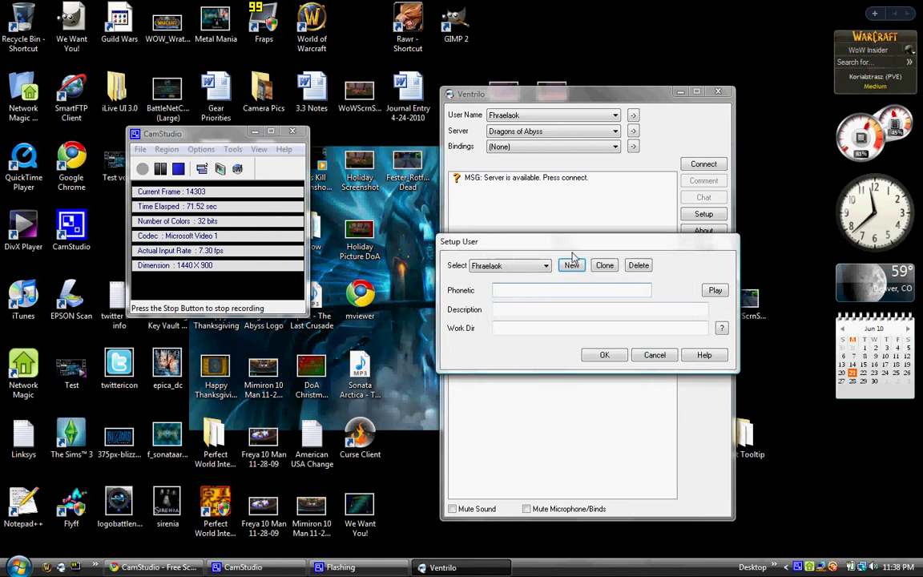
left_click(604, 355)
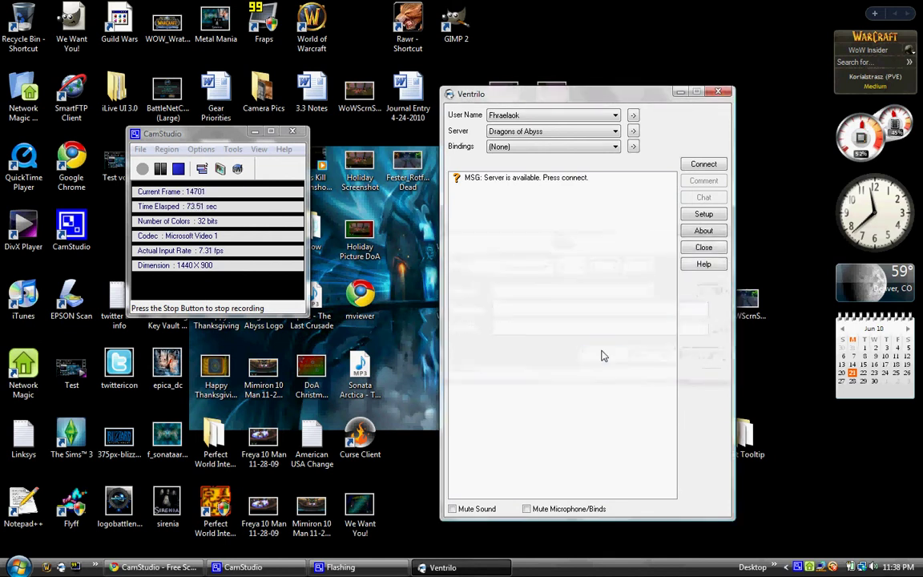
left_click(504, 119)
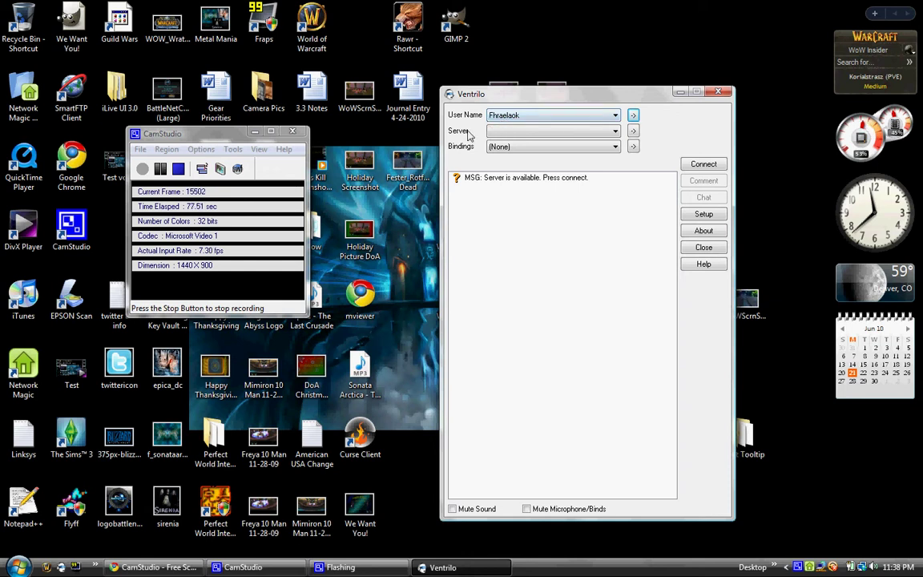
- Clear the server choice and create a new server entry named 'Dragons of Abyss'
left_click(503, 135)
left_click(633, 133)
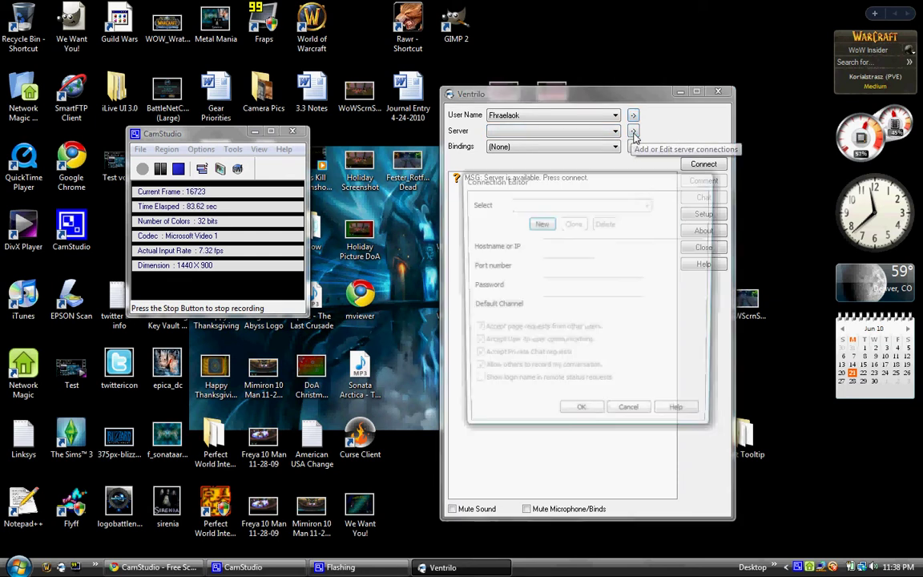
left_click(540, 225)
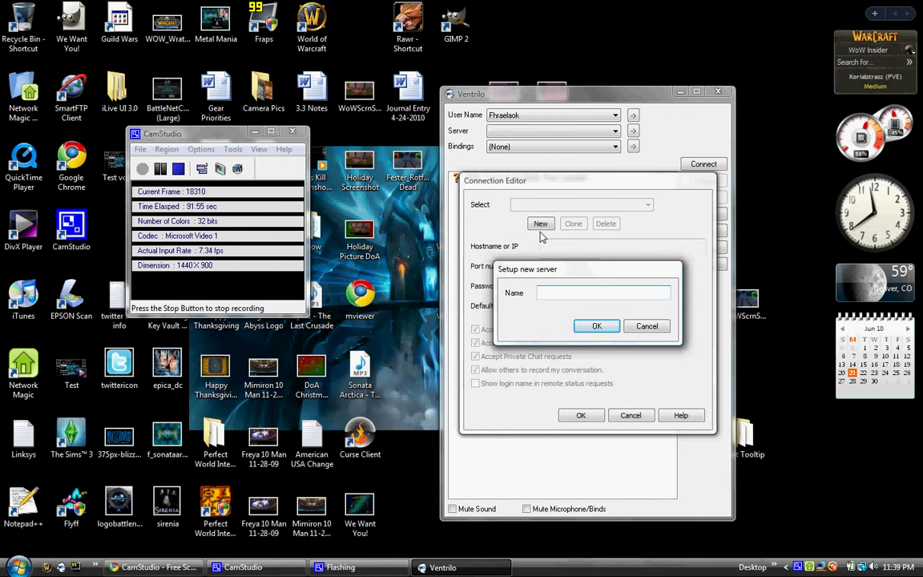
type("Dragons of Abyss")
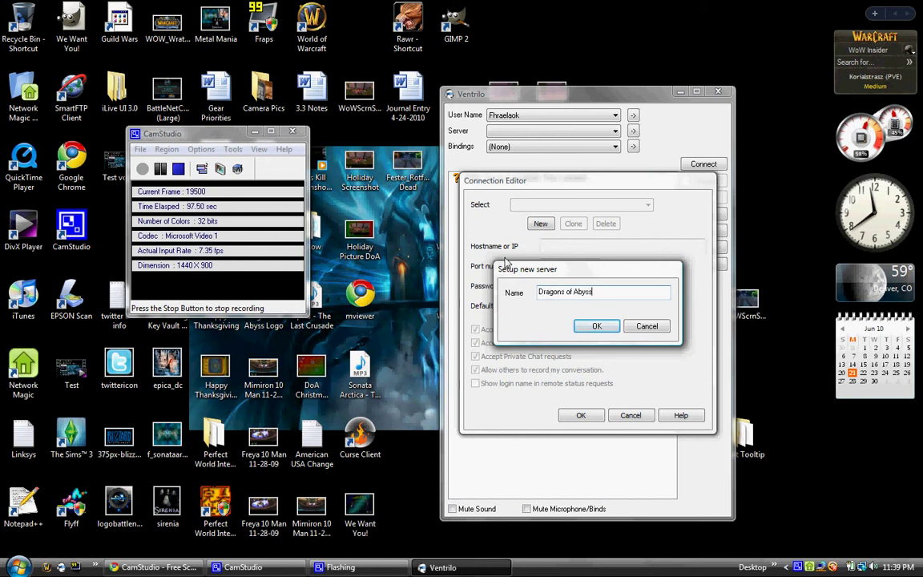
left_click(598, 327)
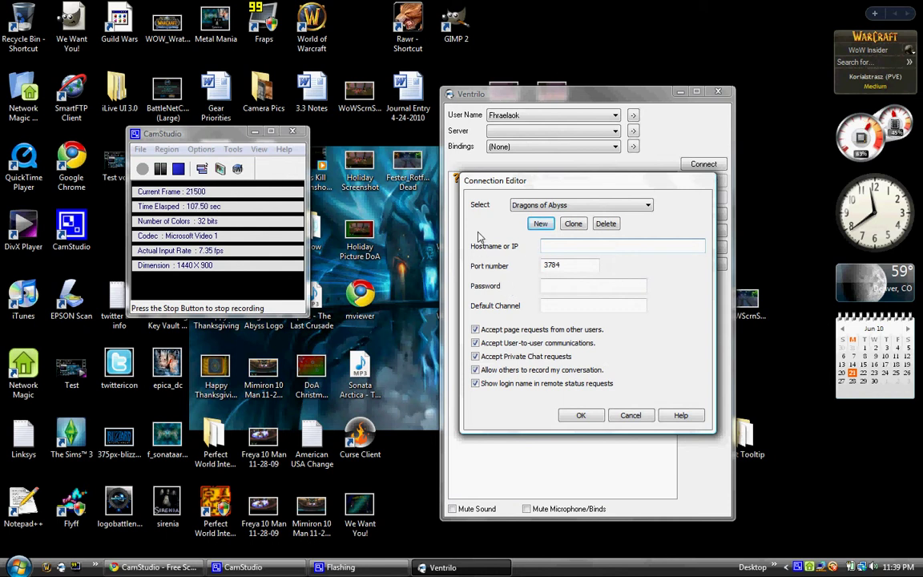
- Give Dragons of Abyss hostname argon.typefrag.com, port 6446 and the server password, then save
type("rgon.typefrag.com")
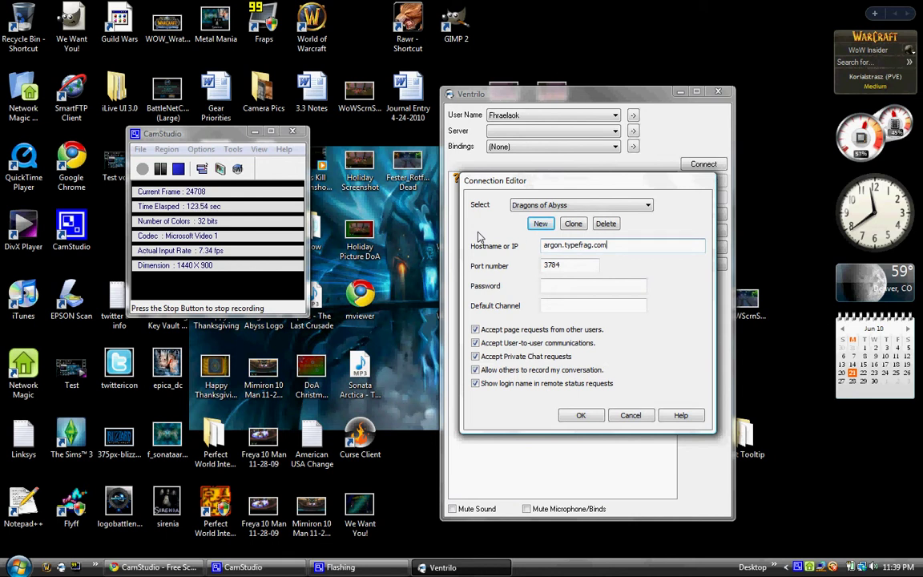
key("Tab")
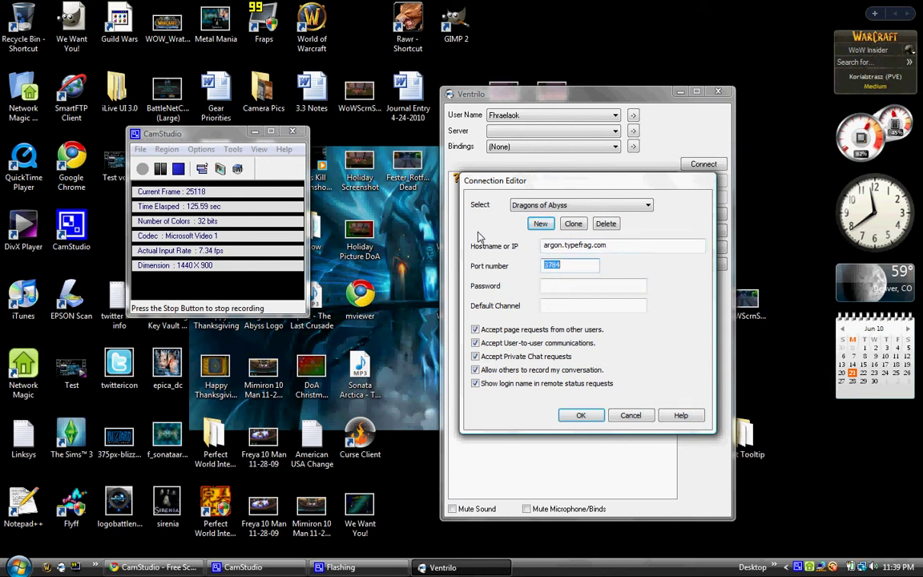
type("6446")
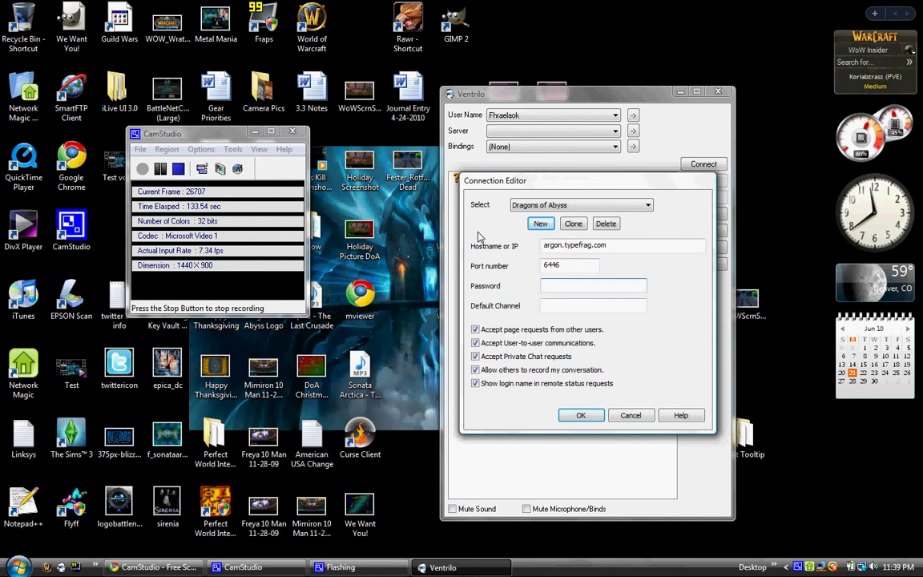
type("**********")
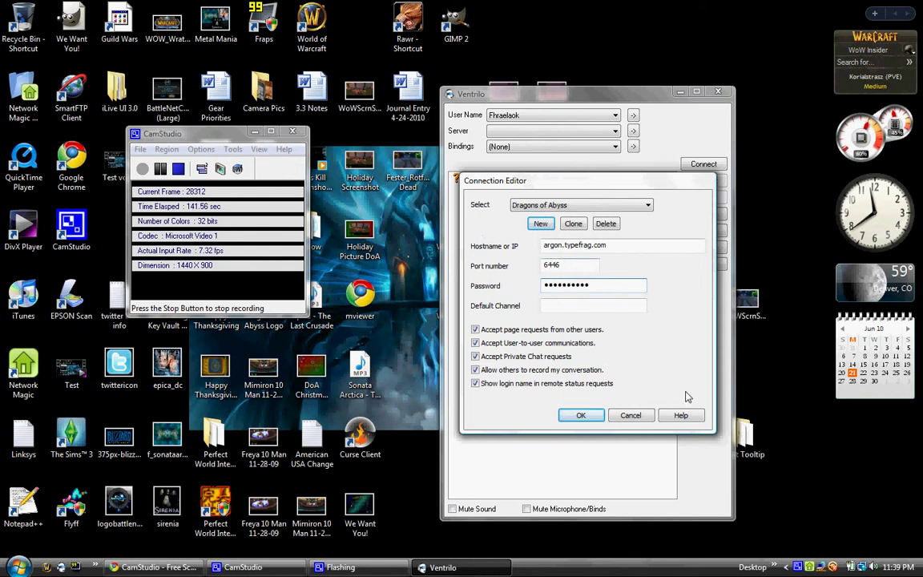
left_click(580, 415)
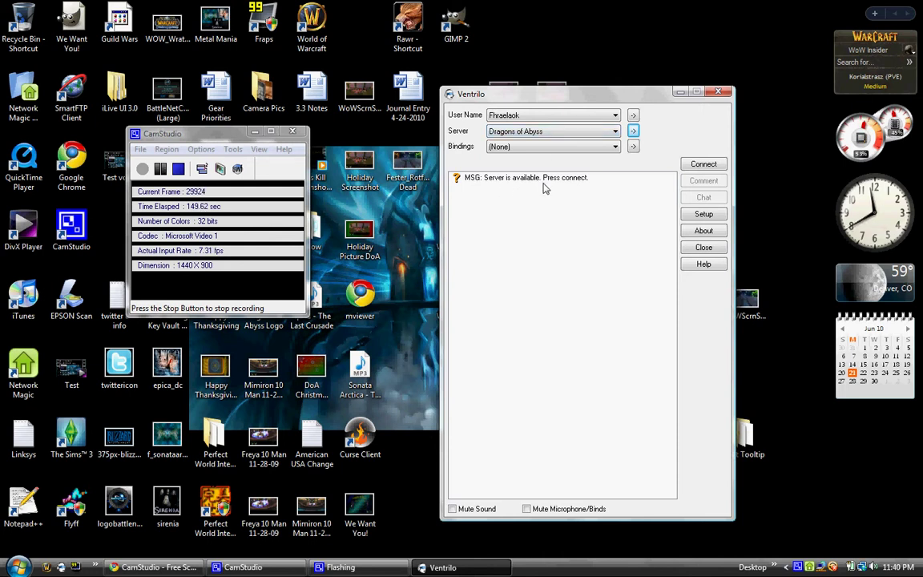
- Connect to the Dragons of Abyss server and close its message of the day
left_click(703, 165)
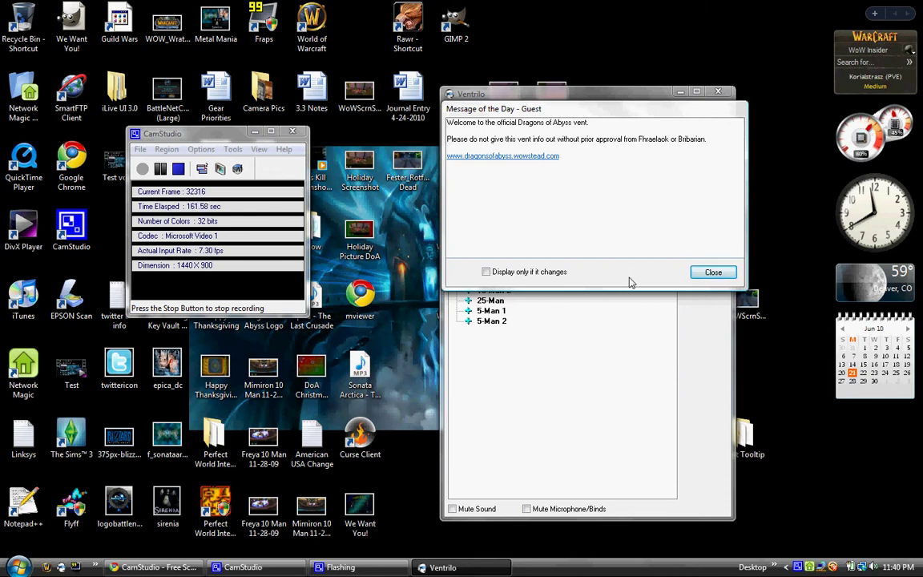
left_click(713, 271)
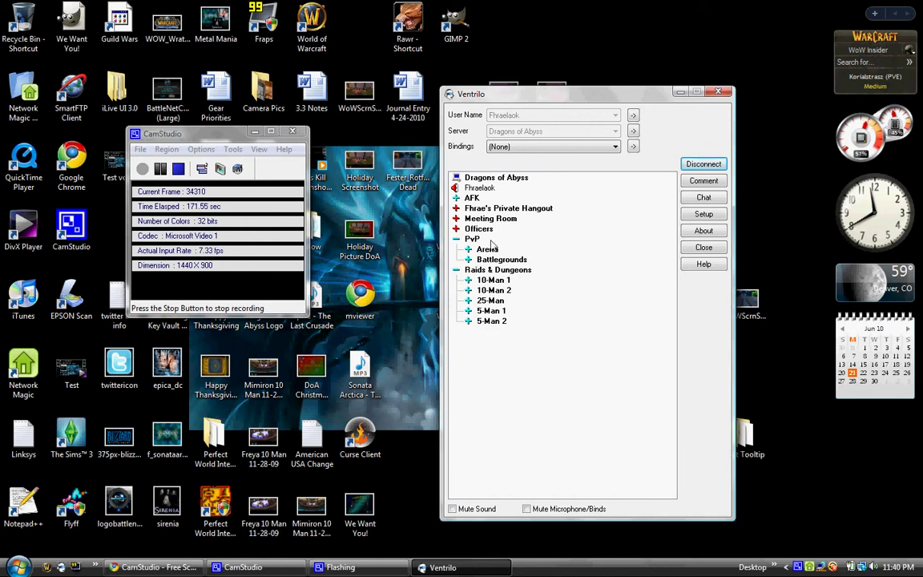
- Hop through the 10-Man 1, 25-Man and Arena channels, ending in 10-Man 1
mouse_move(491, 189)
double_click(493, 279)
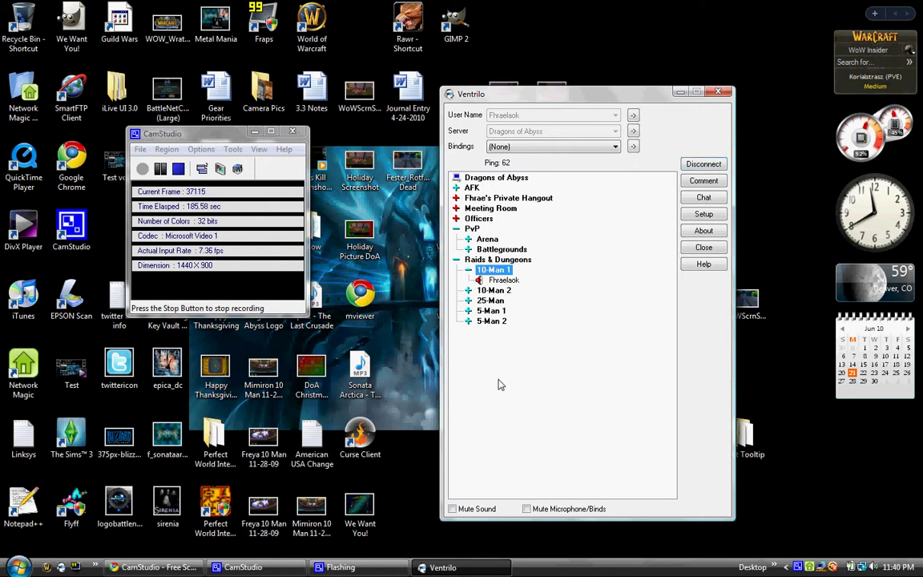
double_click(490, 301)
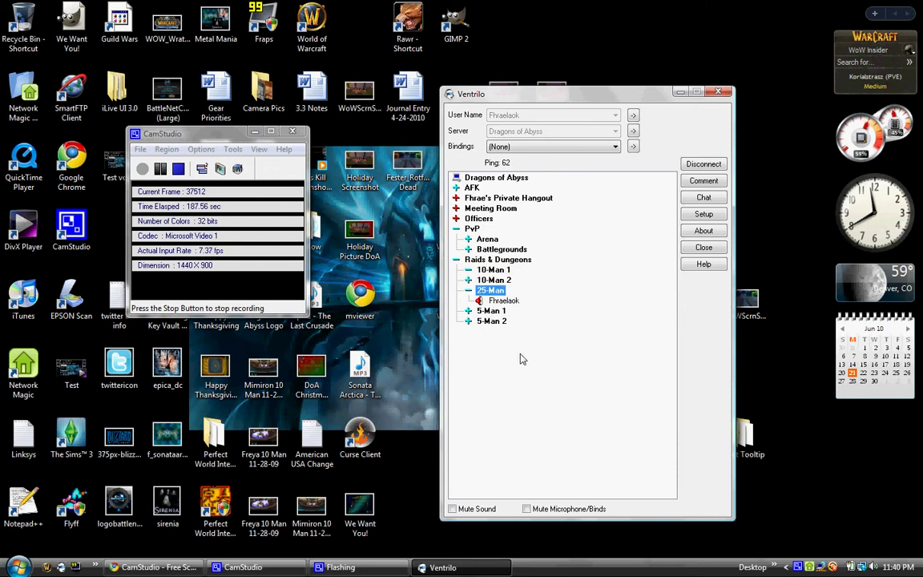
double_click(485, 240)
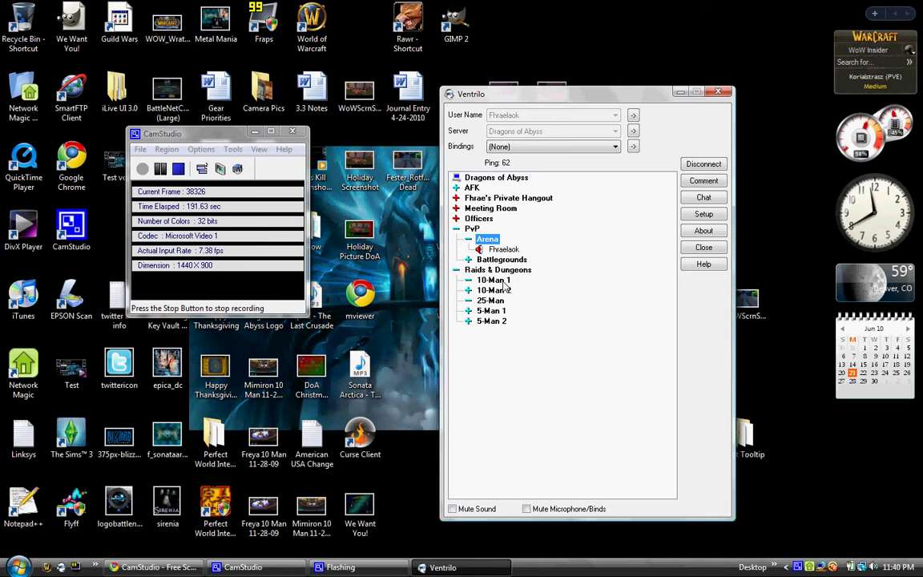
double_click(499, 280)
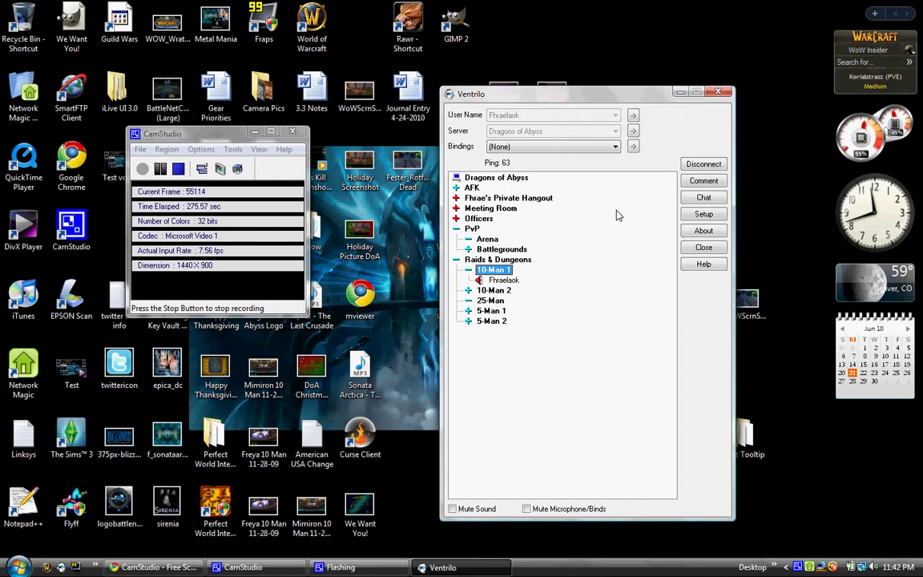
- Turn off push-to-talk and set silence time 0.5 seconds and sensitivity 40
left_click(704, 215)
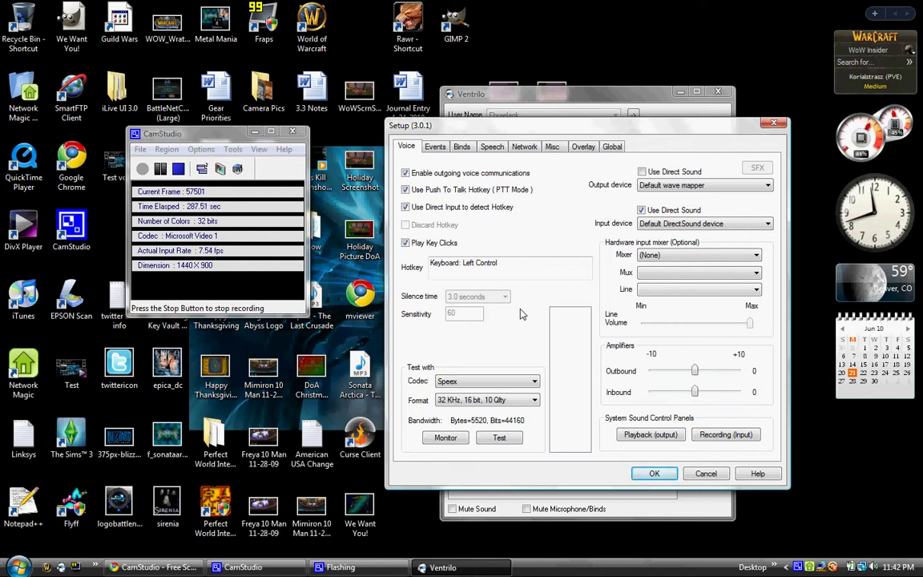
left_click(407, 191)
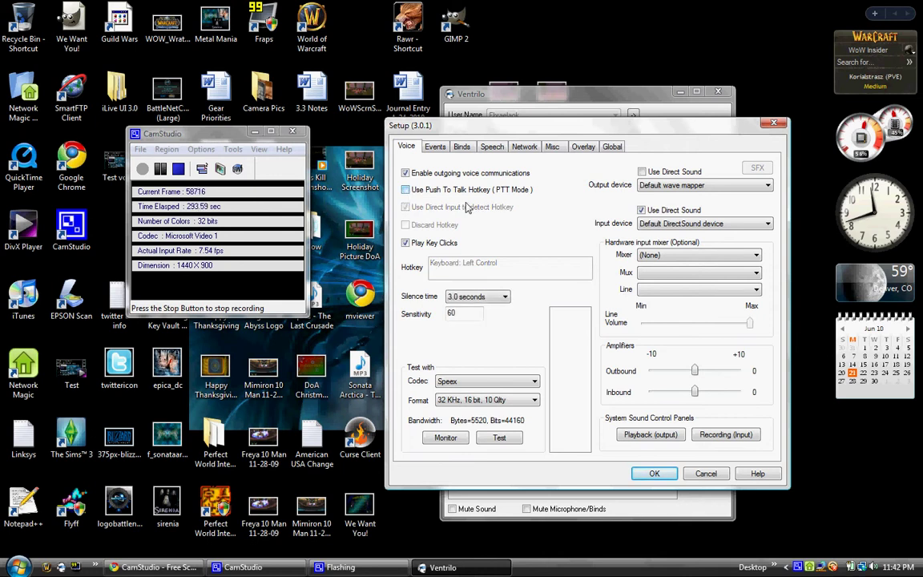
left_click(476, 296)
left_click(469, 310)
double_click(451, 313)
type("40")
left_click(654, 473)
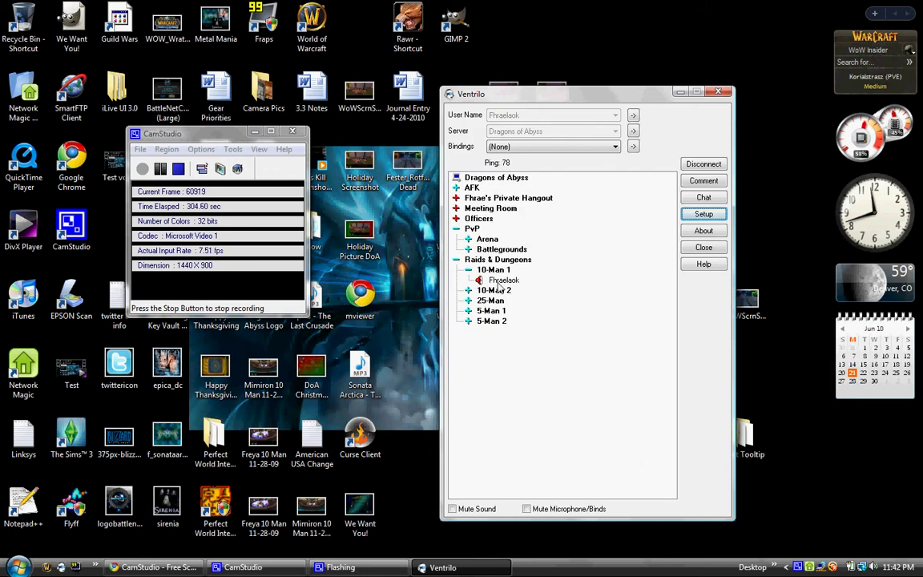
- Lower the voice-activation sensitivity to 15 in the voice setup
left_click(707, 214)
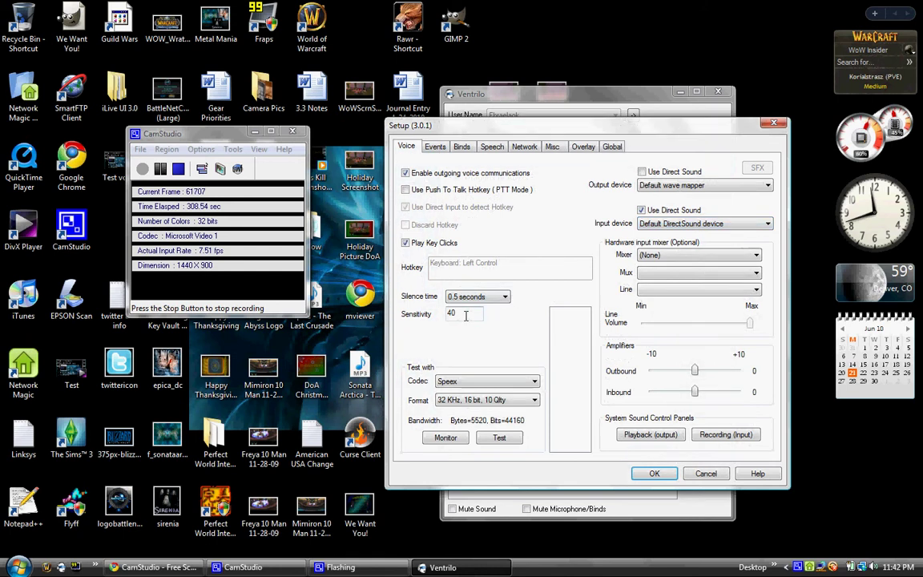
double_click(451, 315)
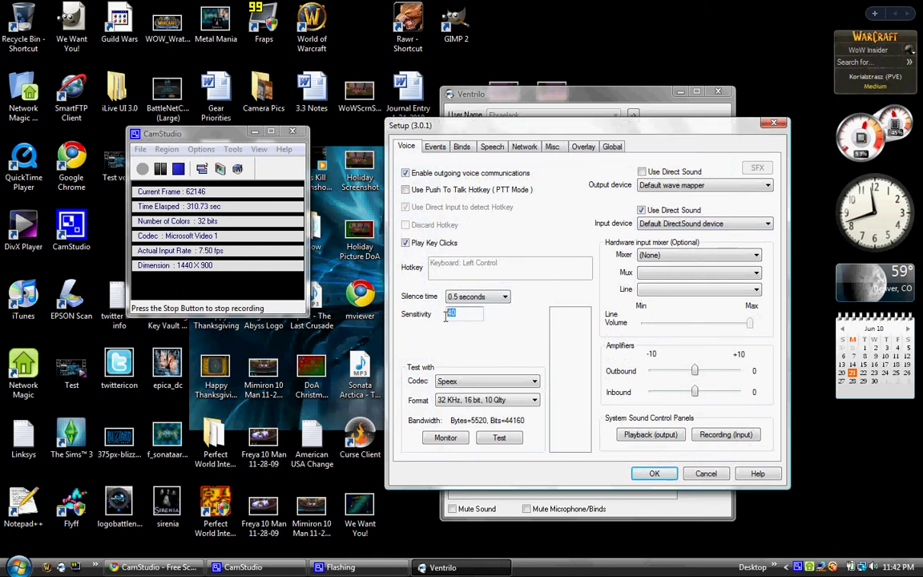
key("Return")
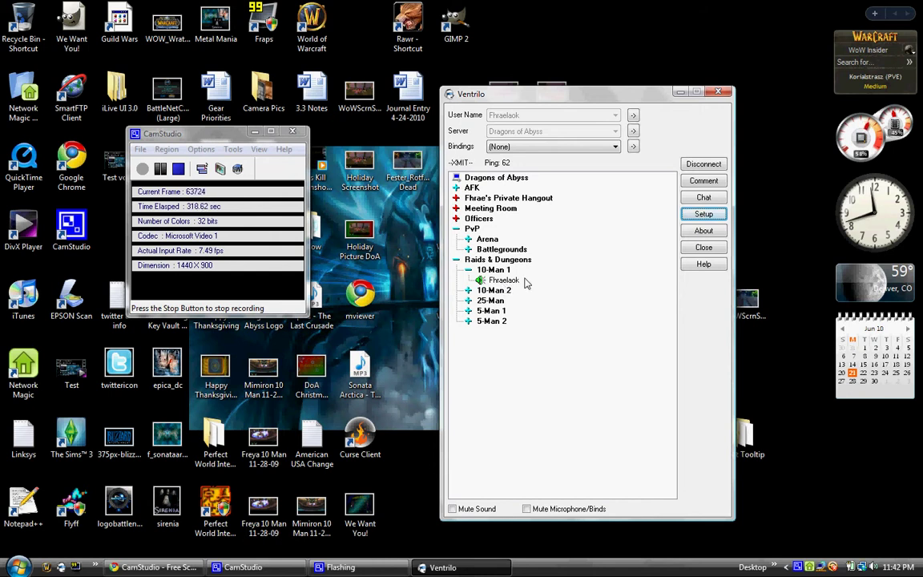
left_click(703, 214)
left_click_drag(477, 314, 400, 314)
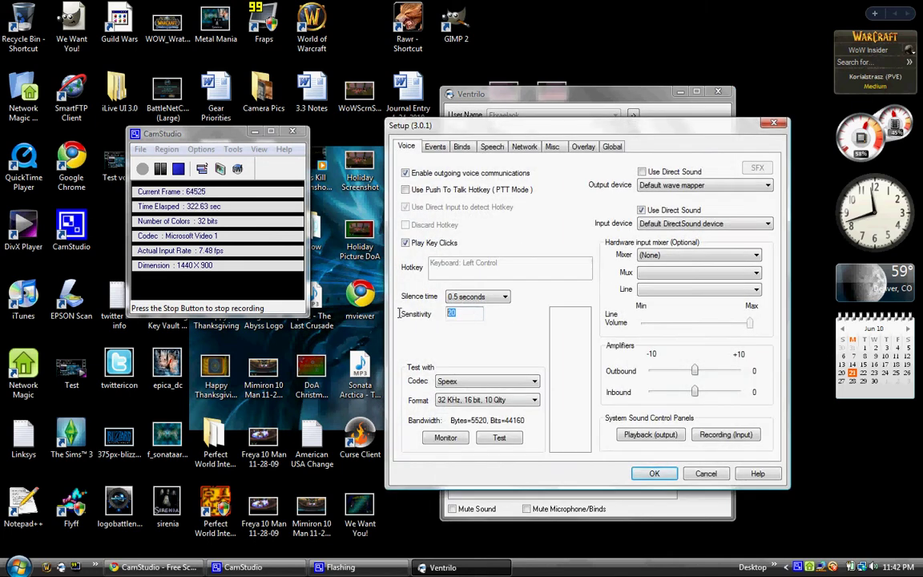
type("15")
key("Return")
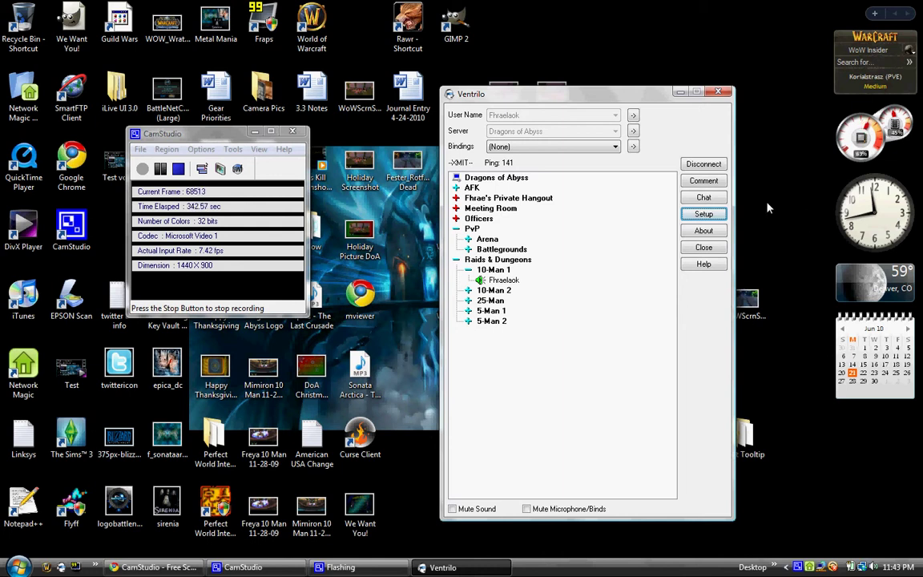
- Re-enable the push-to-talk hotkey and apply the voice setup
left_click(715, 215)
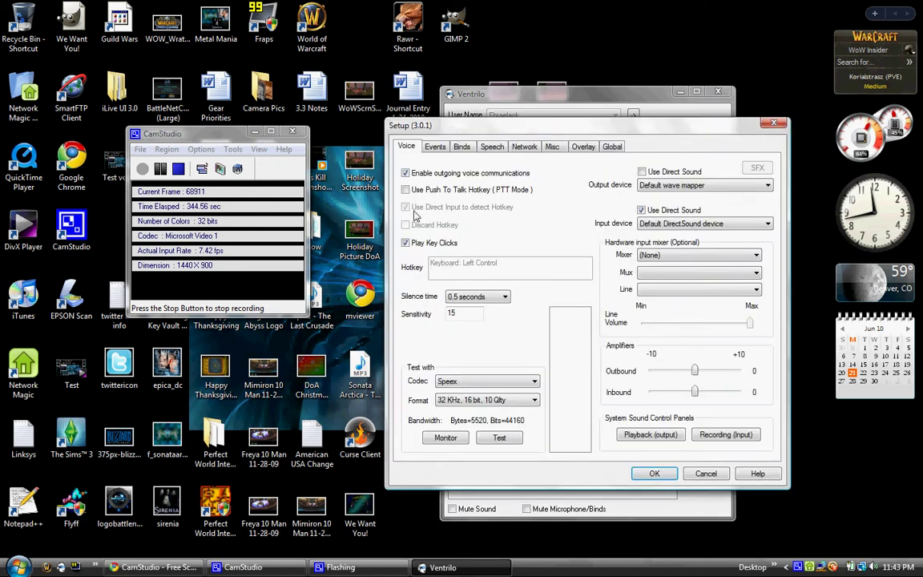
left_click(405, 190)
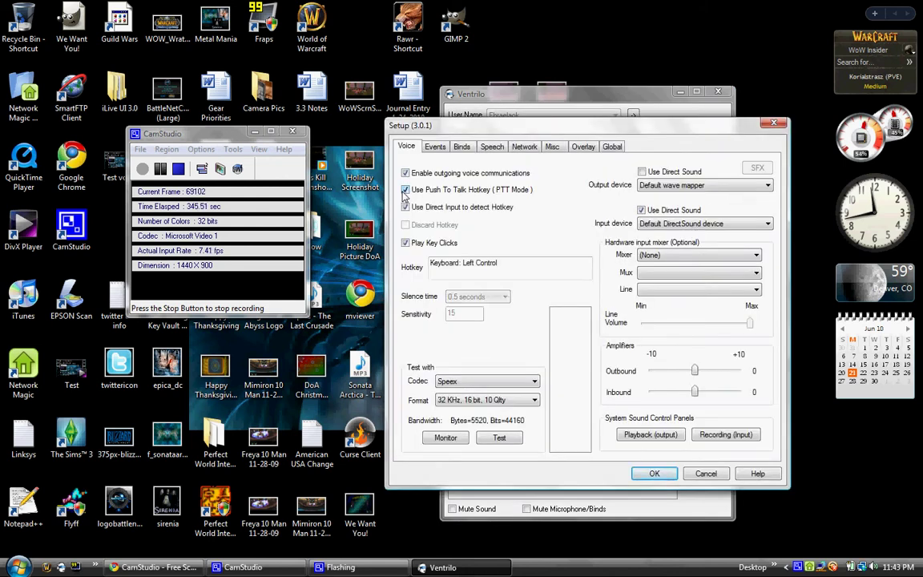
left_click(654, 474)
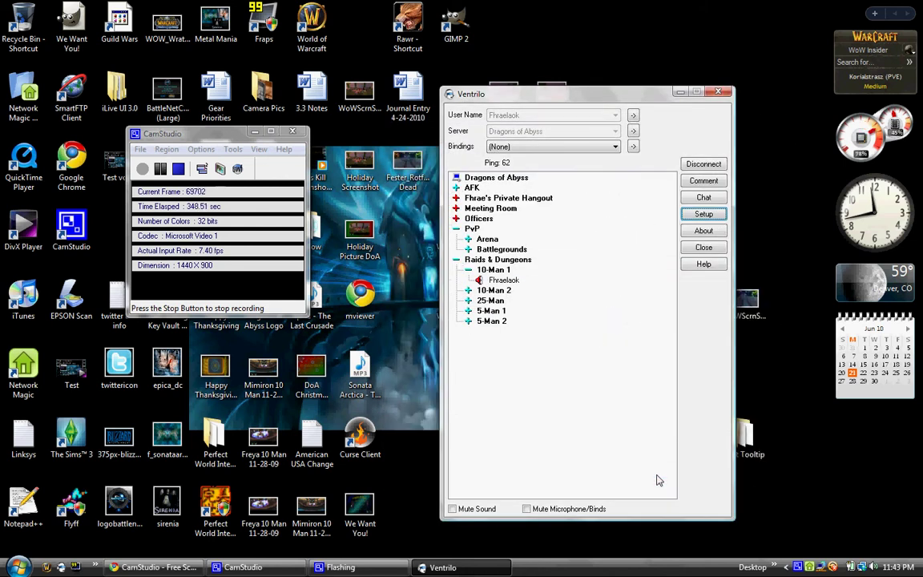